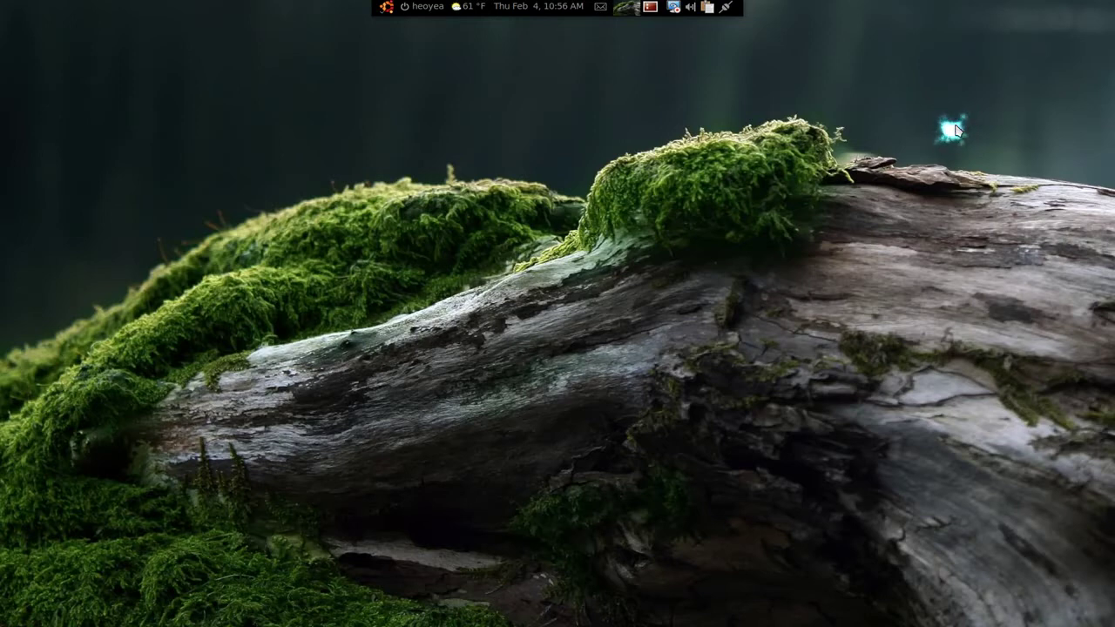
- Launch CompizConfig Settings Manager with ccsm and open the Extra WM Actions plugin's settings under Window Management
{"action": "key", "text": "super+space"}
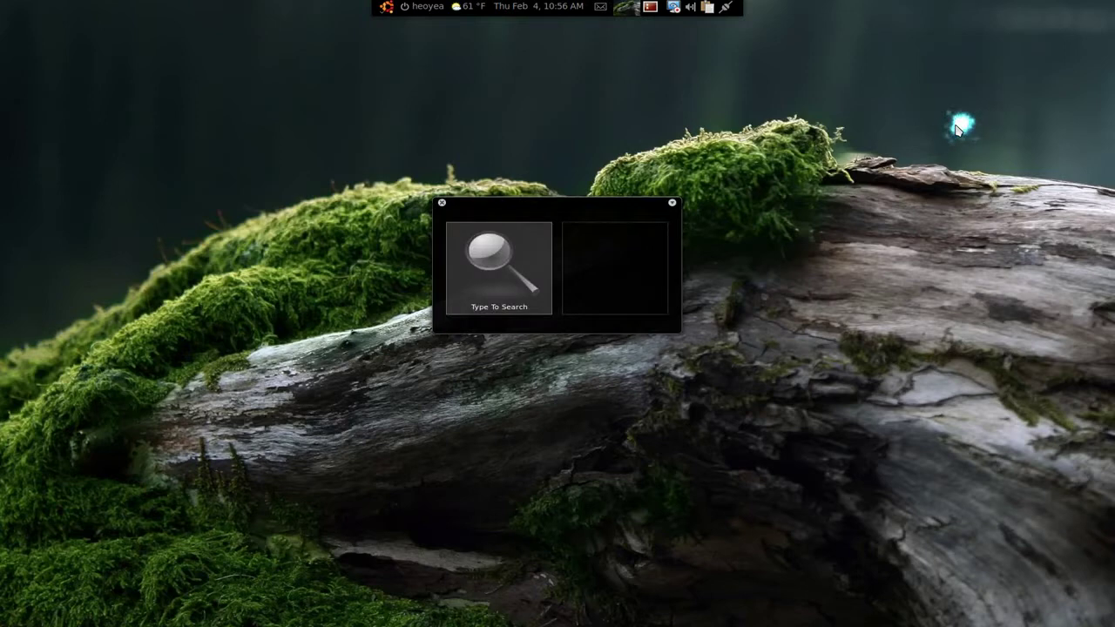
{"action": "type", "text": "ccsm"}
{"action": "key", "text": "Return"}
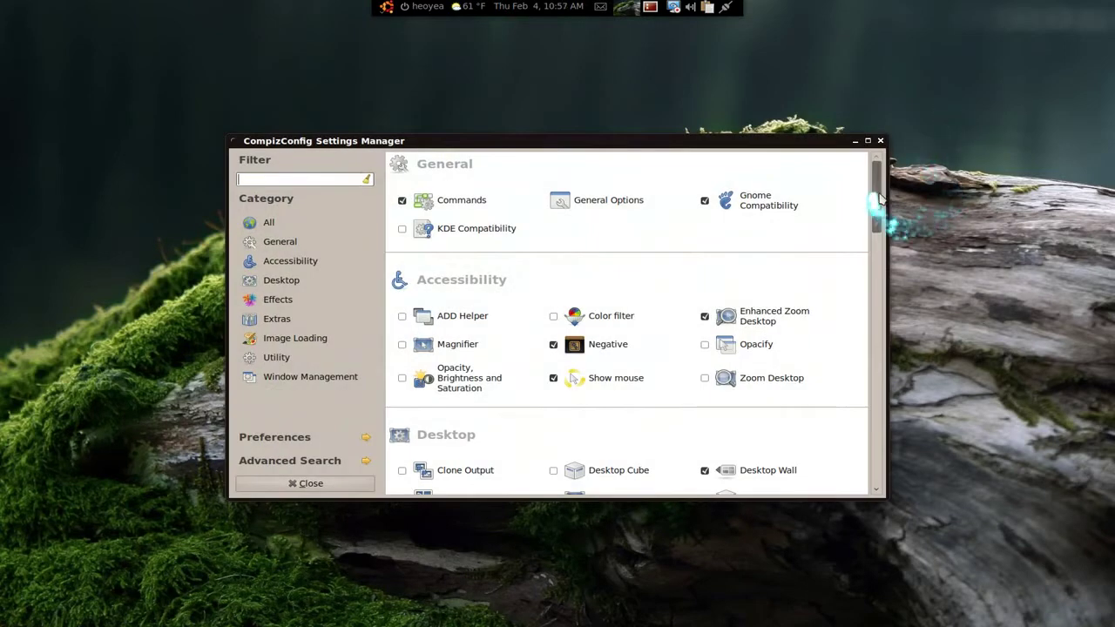
{"action": "left_click_drag", "start_coordinate": [877, 209], "coordinate": [871, 447]}
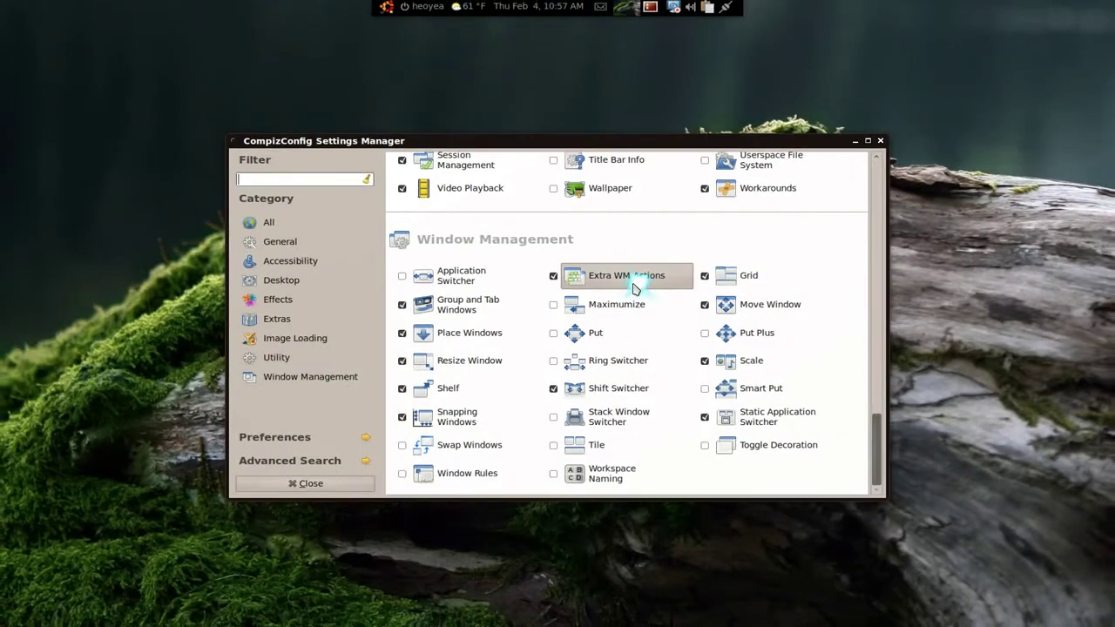
{"action": "left_click", "coordinate": [634, 289]}
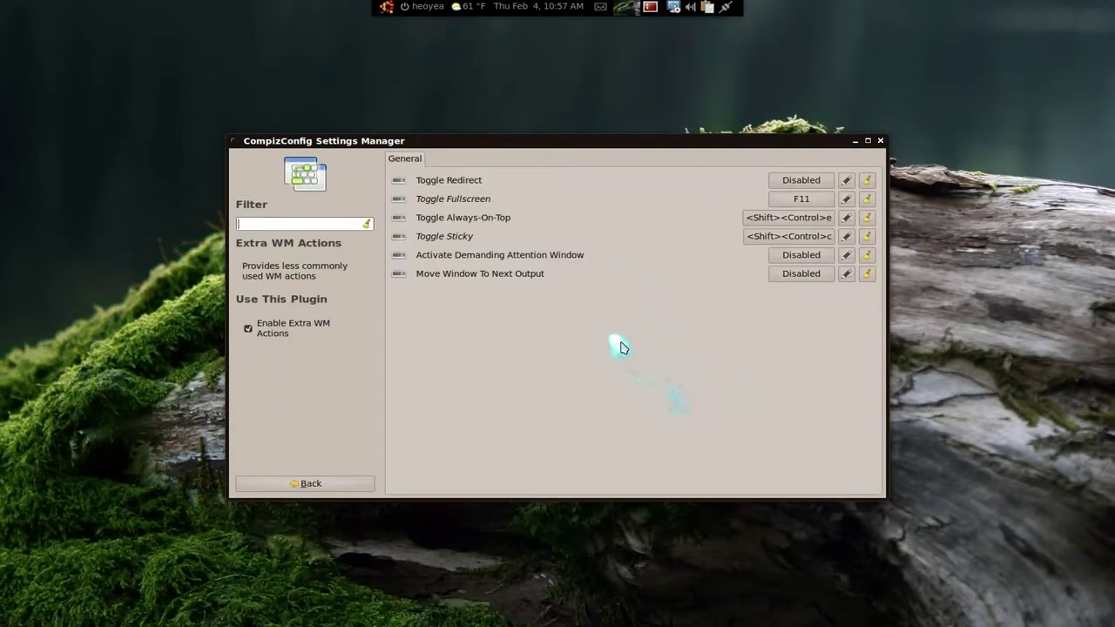
- Review the settings window's title bar menu for the Always On Top and Always on Visible Workspace options
{"action": "right_click", "coordinate": [637, 143]}
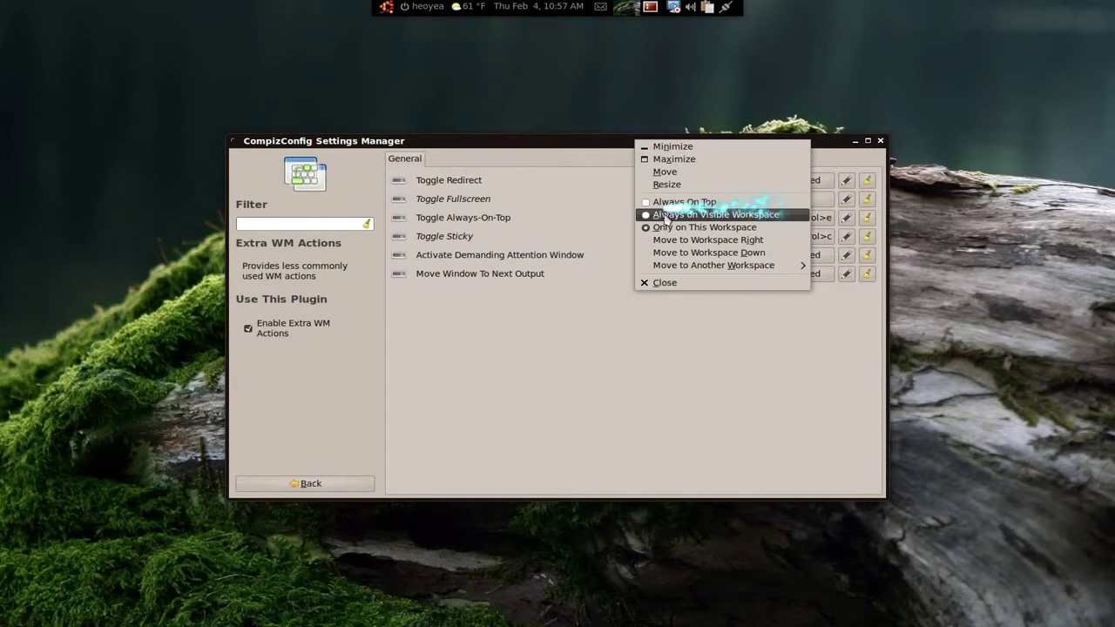
{"action": "left_click", "coordinate": [597, 335]}
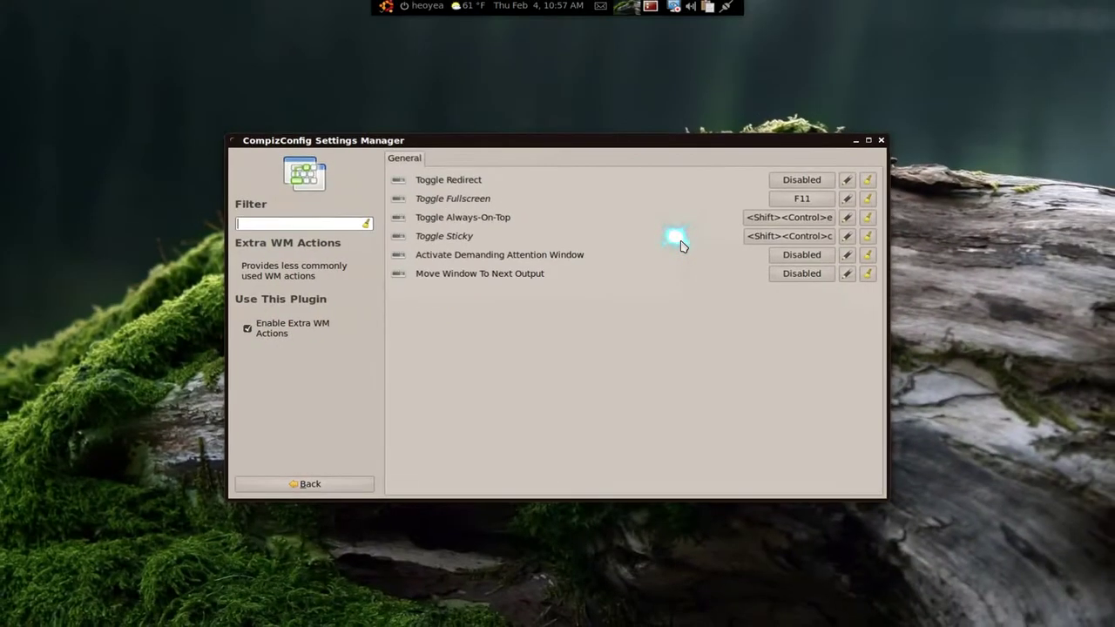
- Open the Videos folder and alternate between its window and the settings window, leaving the settings window in front
{"action": "mouse_move", "coordinate": [19, 375]}
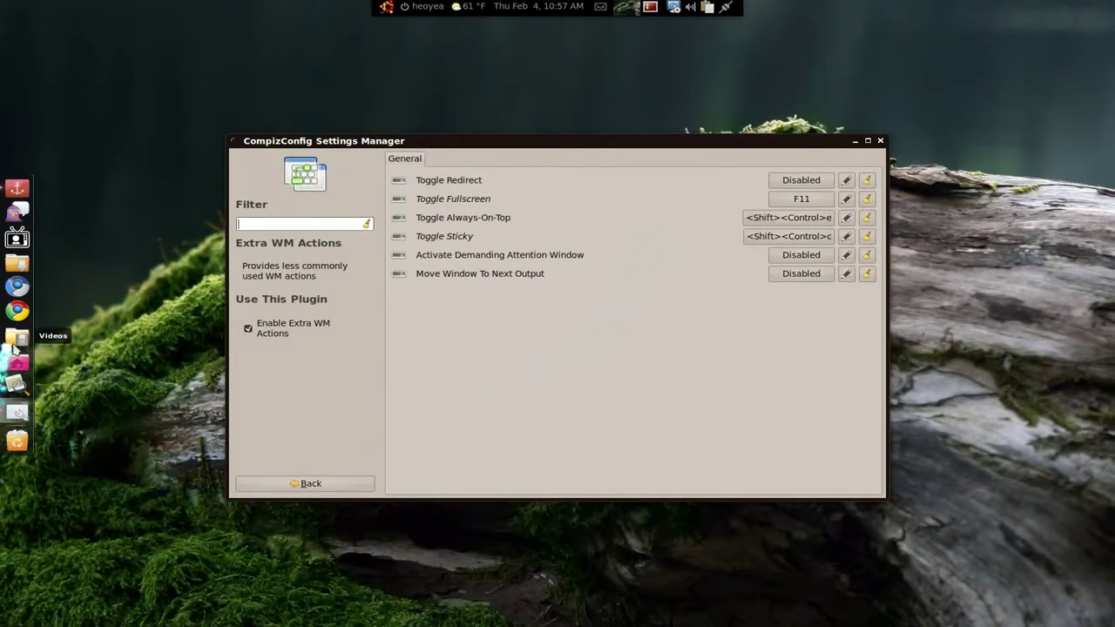
{"action": "left_click", "coordinate": [18, 343]}
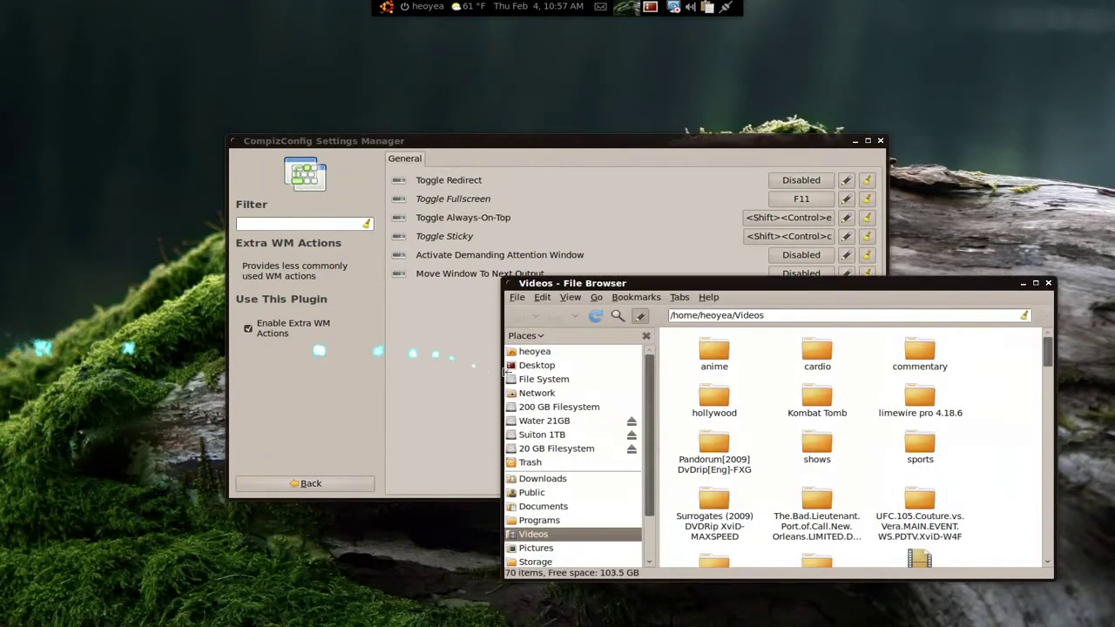
{"action": "left_click", "coordinate": [436, 386]}
{"action": "left_click", "coordinate": [985, 394]}
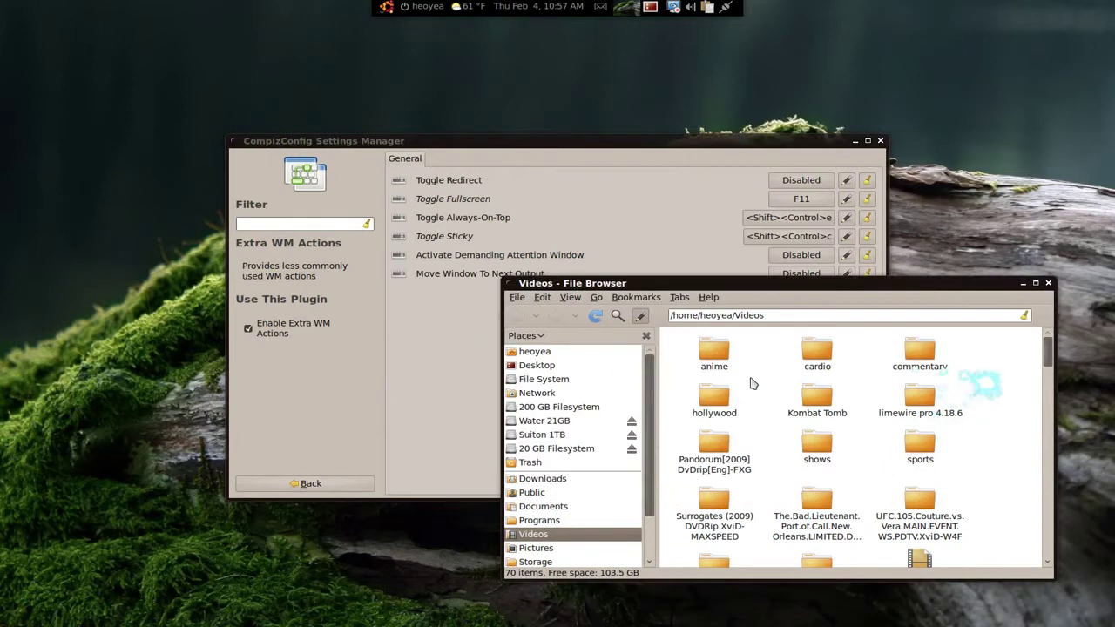
{"action": "left_click", "coordinate": [431, 364]}
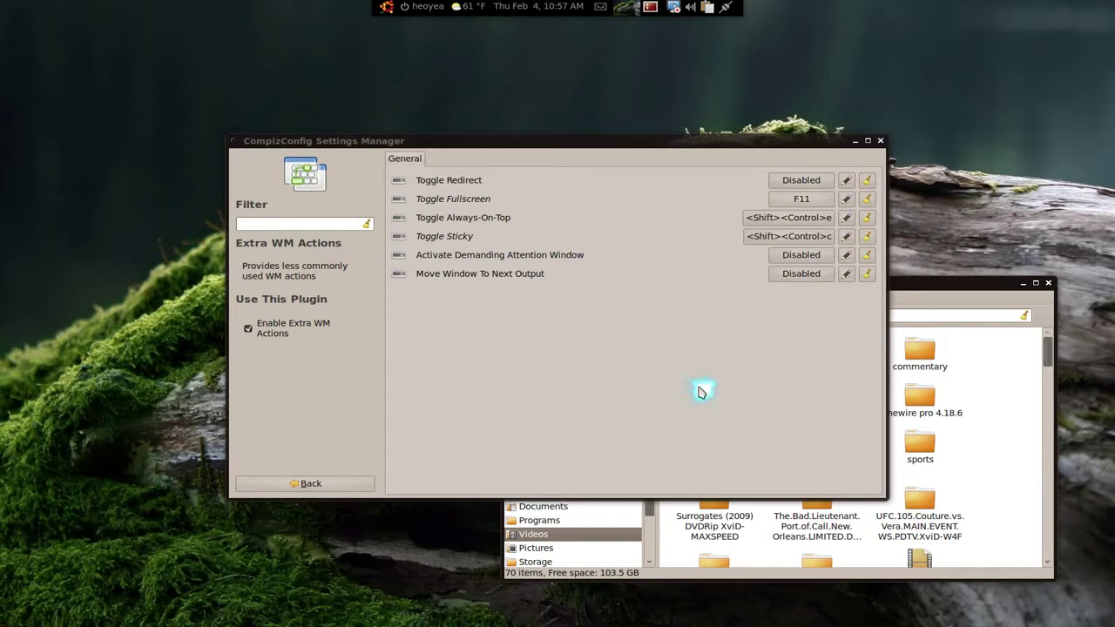
- Make the settings window sticky and compare the four workspaces in the workspace overview before and after
{"action": "key", "text": "super+e"}
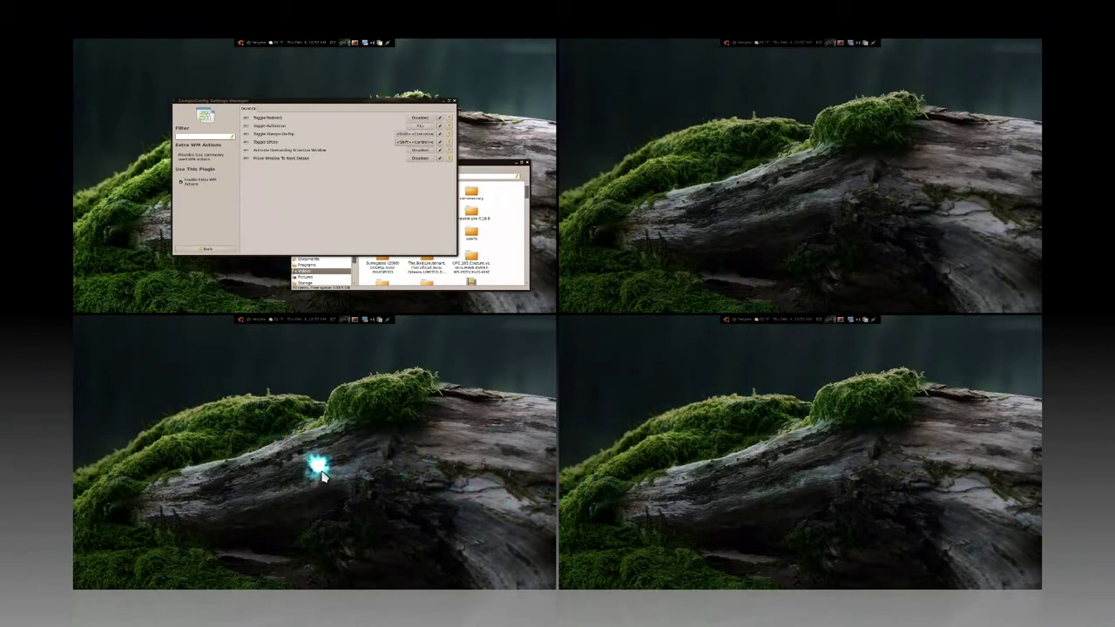
{"action": "left_click", "coordinate": [354, 231]}
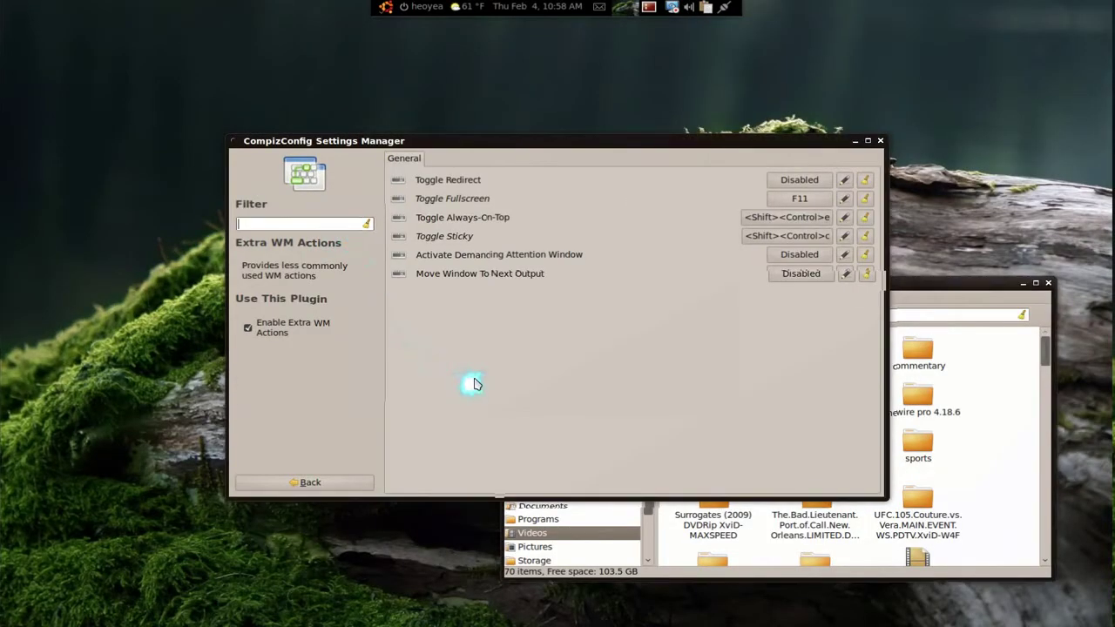
{"action": "mouse_move", "coordinate": [1114, 626]}
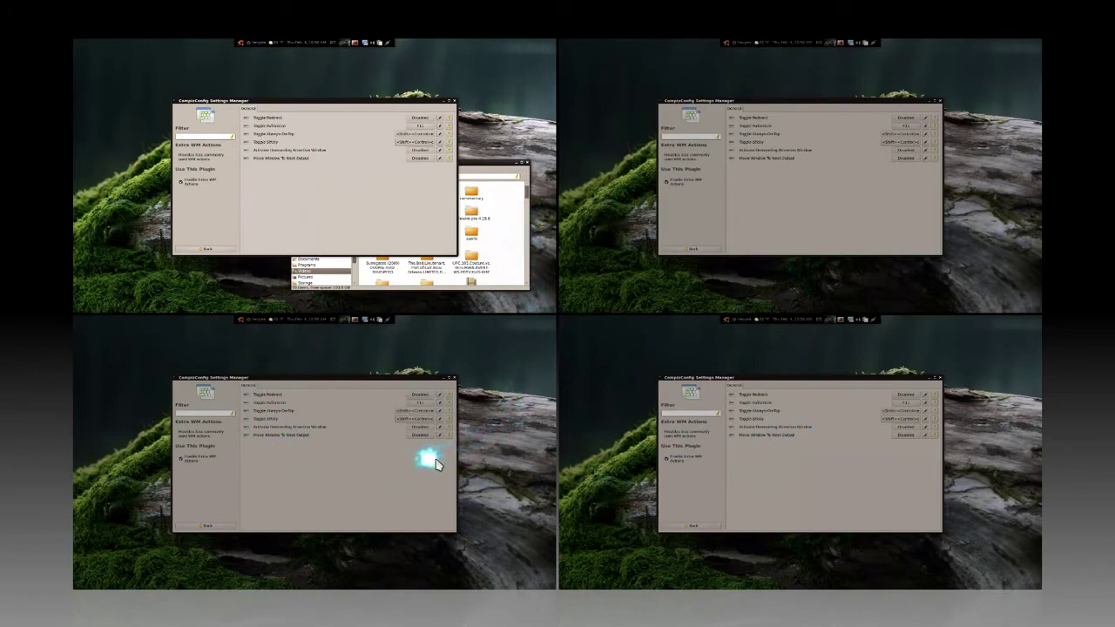
{"action": "left_click", "coordinate": [384, 246]}
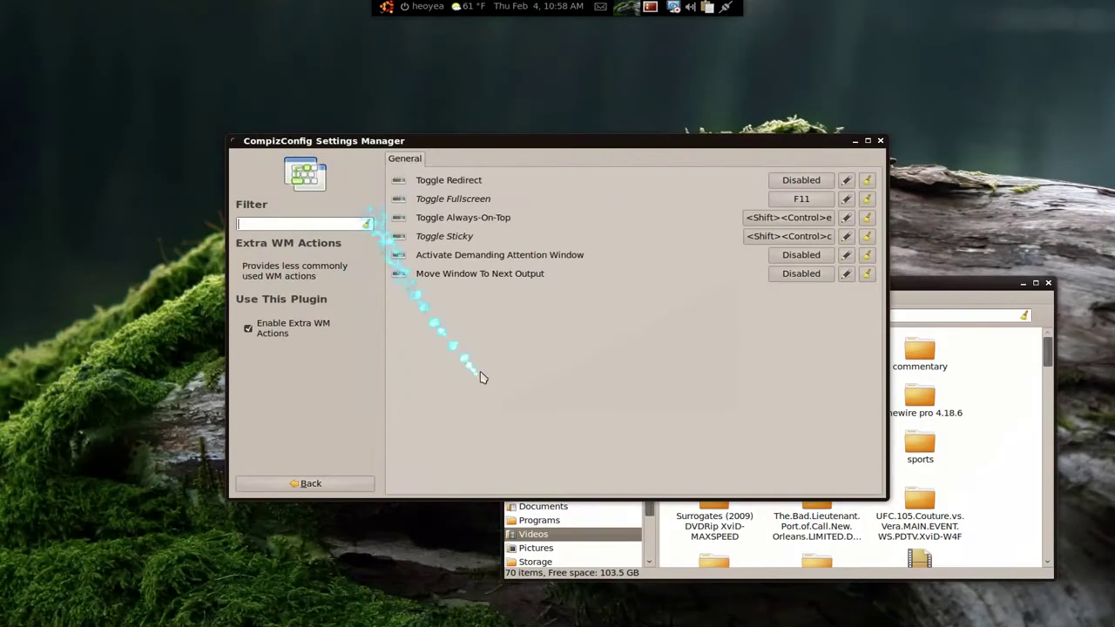
- Minimize the Videos window and open the Grid plugin's key bindings in the settings manager
{"action": "left_click", "coordinate": [1023, 284]}
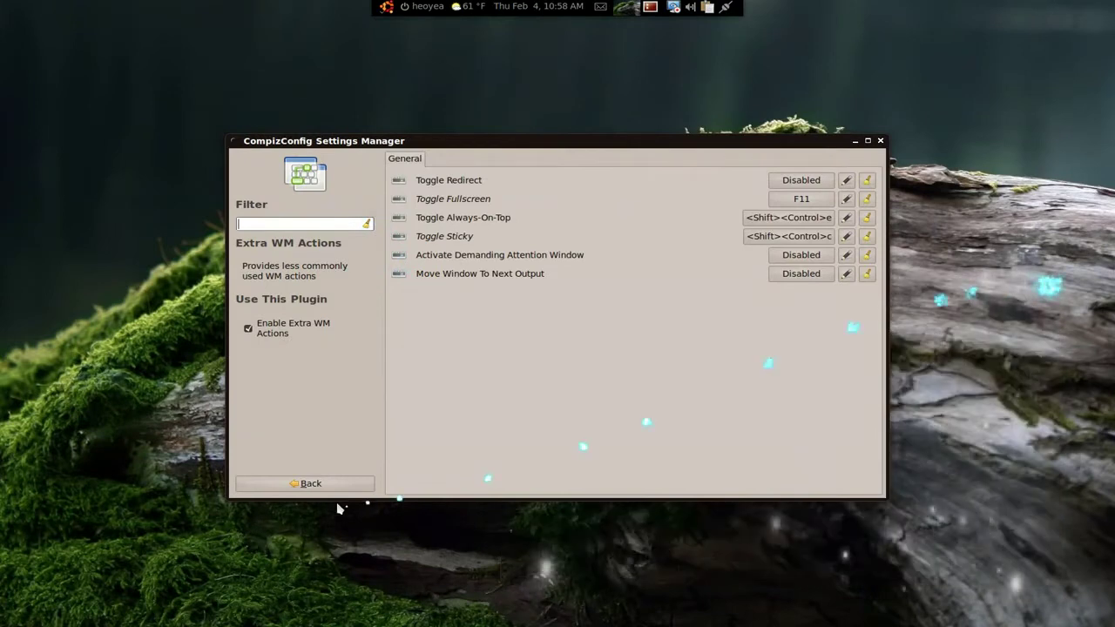
{"action": "left_click", "coordinate": [333, 484]}
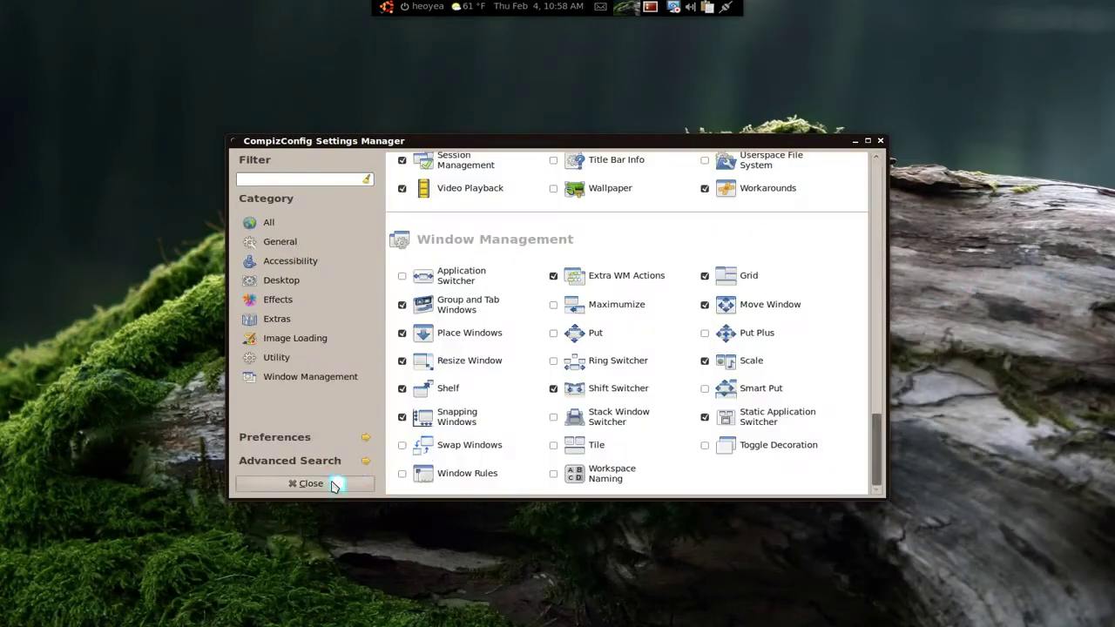
{"action": "left_click", "coordinate": [779, 278]}
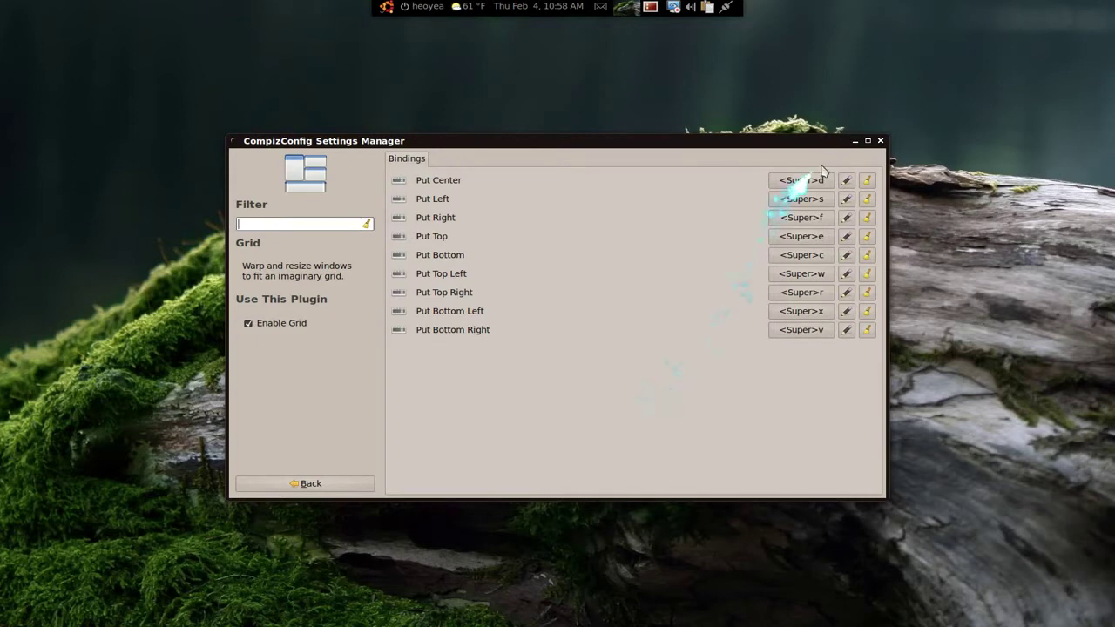
- Minimize the settings window and bring up the numpad.jpg image window
{"action": "left_click", "coordinate": [854, 141]}
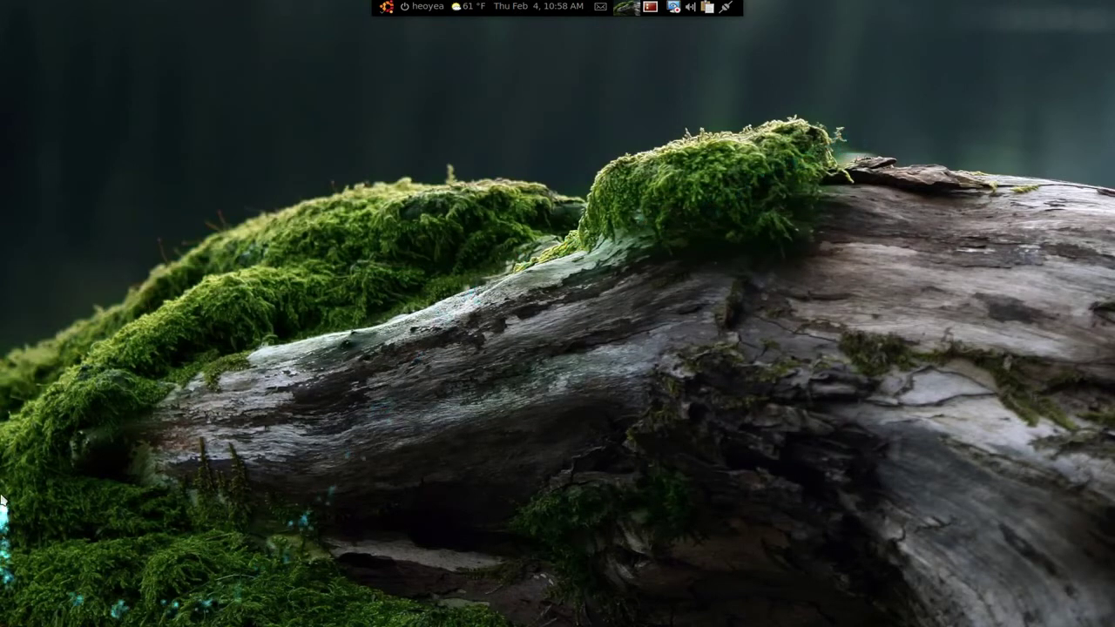
{"action": "mouse_move", "coordinate": [7, 407]}
{"action": "left_click", "coordinate": [15, 384]}
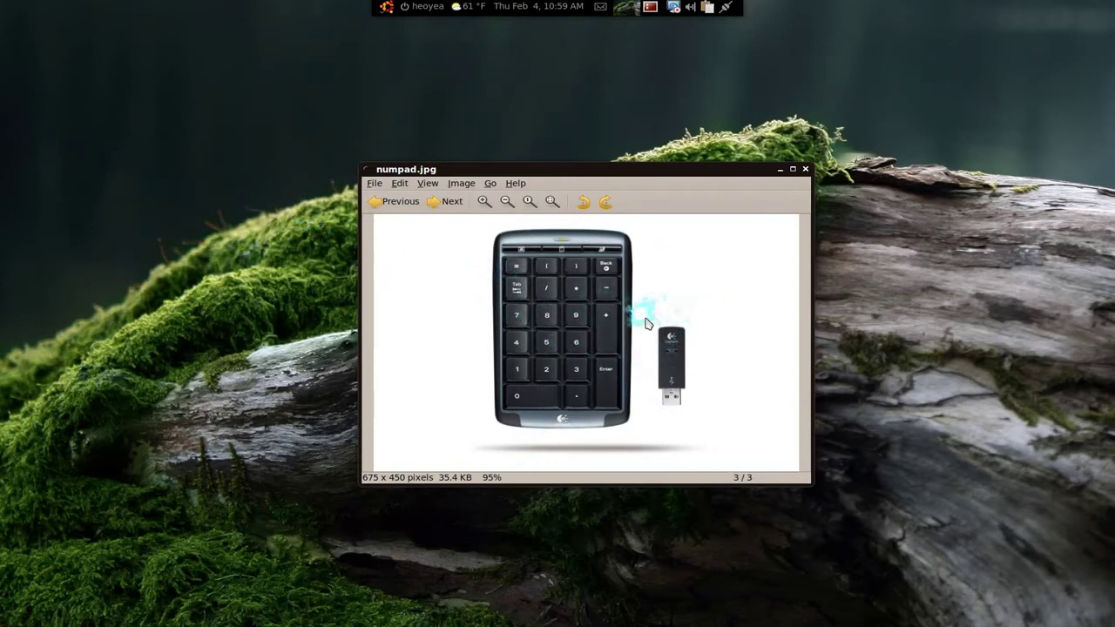
- Tile the numpad.jpg window in turn into the bottom-left, bottom-right, top-left and top-right quarters of the desktop
{"action": "key", "text": "ctrl+alt+KP_1"}
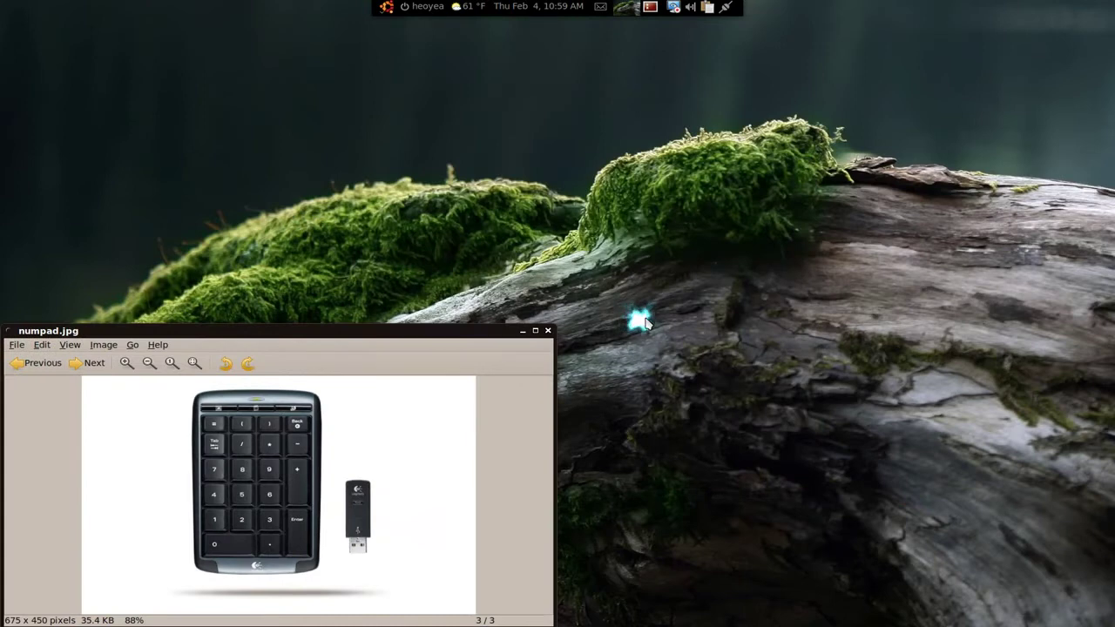
{"action": "key", "text": "ctrl+alt+KP_3"}
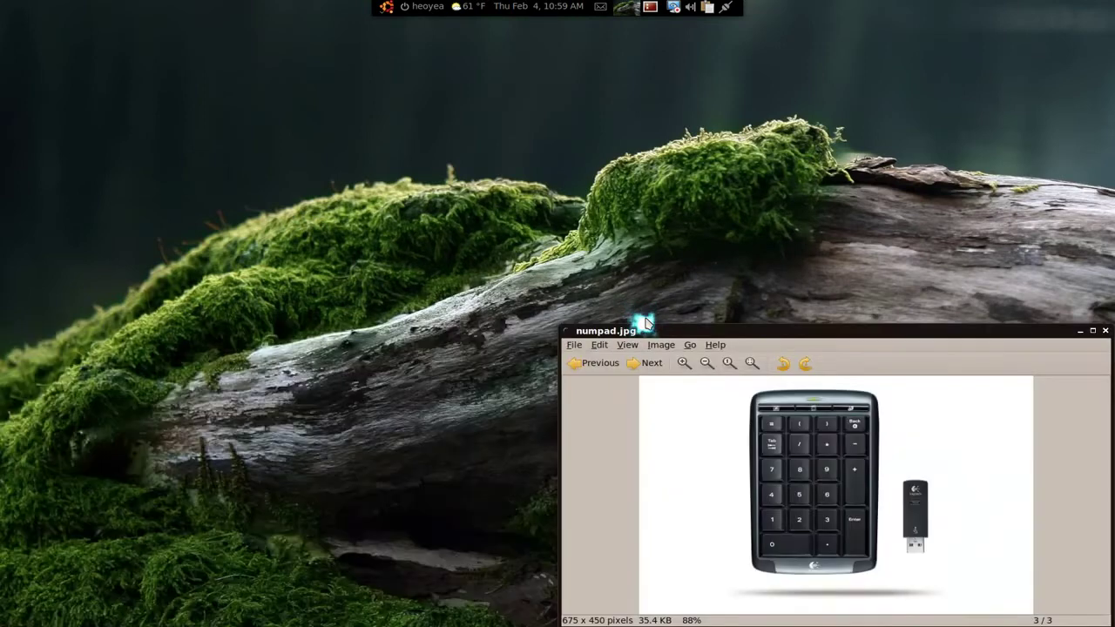
{"action": "key", "text": "ctrl+alt+KP_7"}
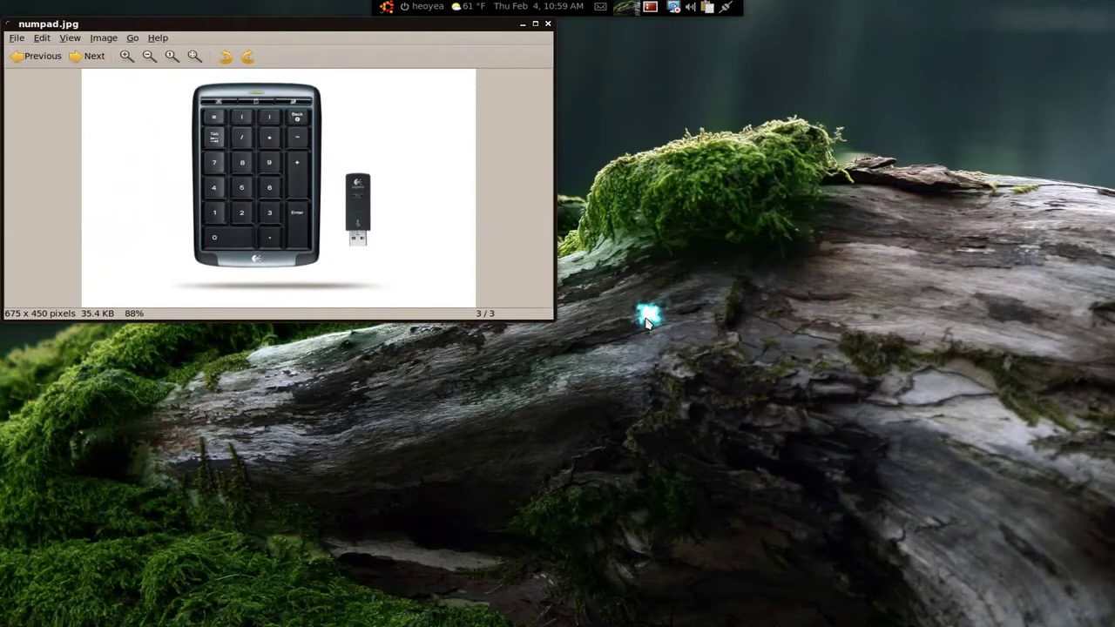
{"action": "key", "text": "ctrl+alt+KP_9"}
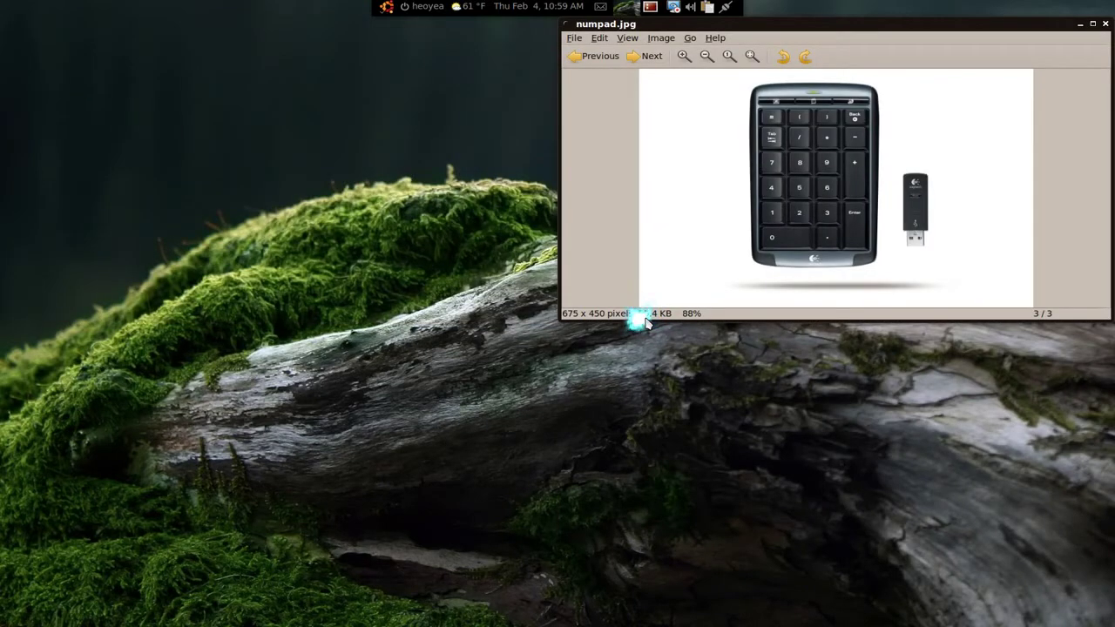
- Tile the numpad.jpg window across the full desktop, followed by the left, right, top and bottom halves
{"action": "key", "text": "ctrl+alt+KP_5"}
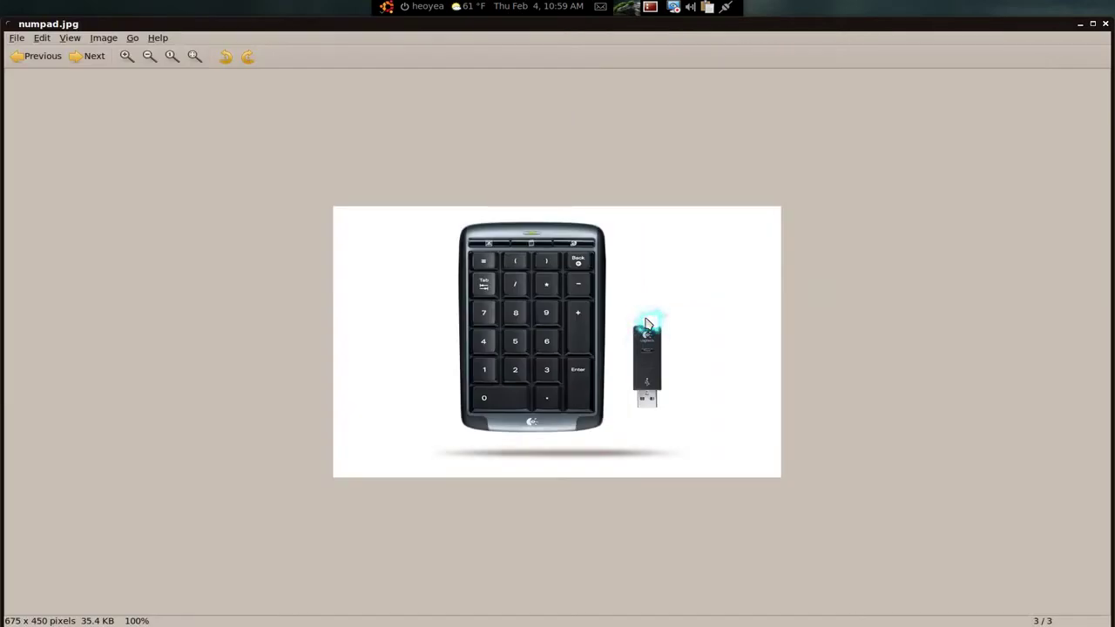
{"action": "key", "text": "ctrl+alt+KP_4"}
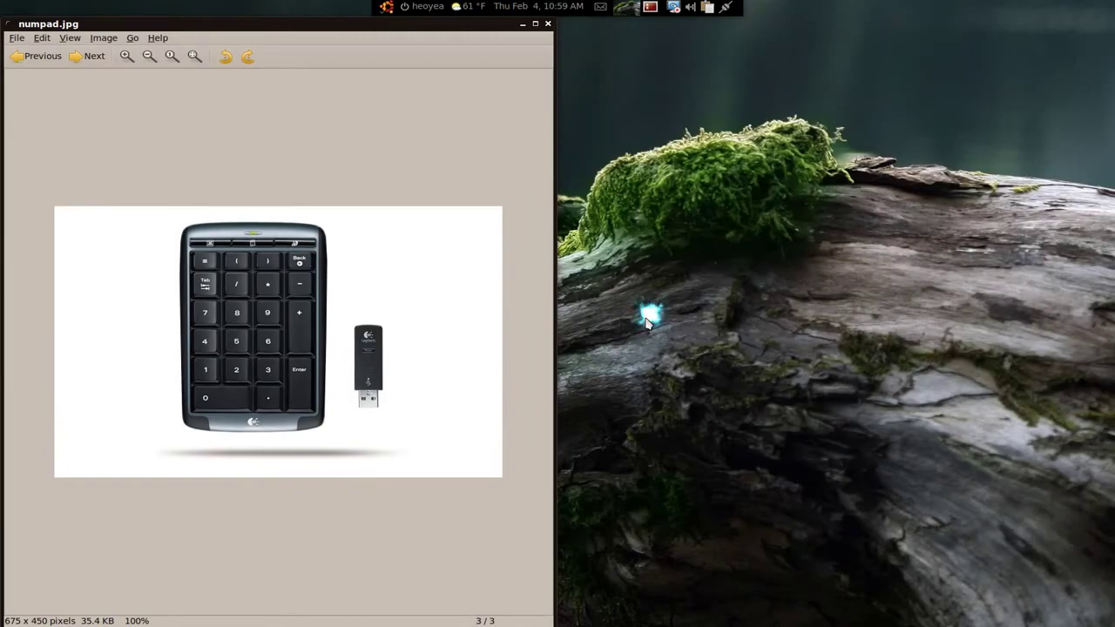
{"action": "key", "text": "ctrl+alt+KP_6"}
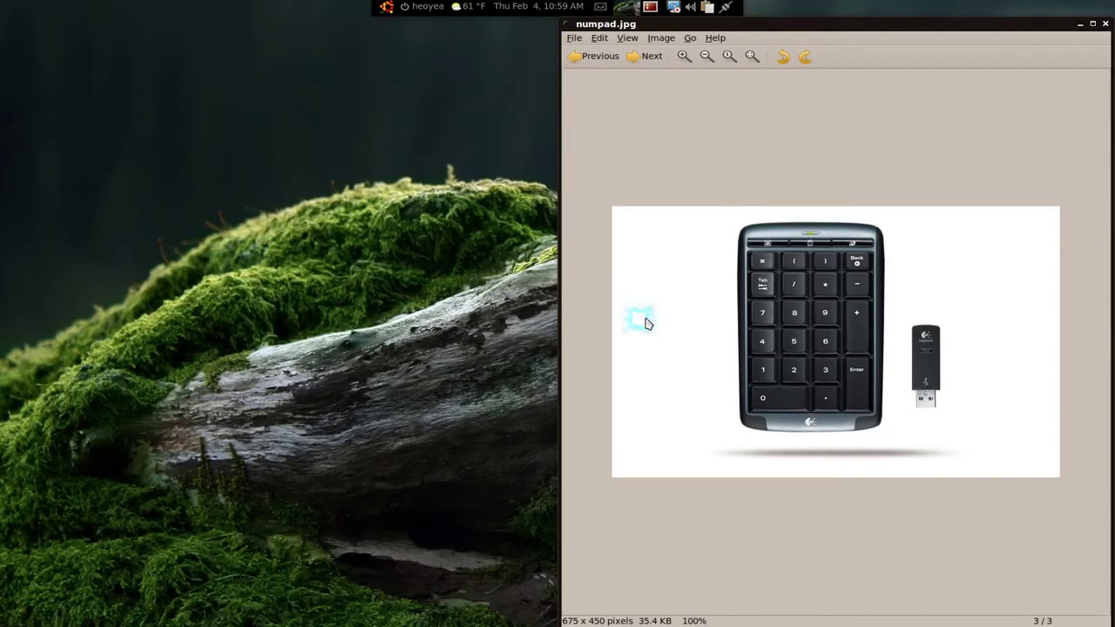
{"action": "key", "text": "ctrl+alt+KP_8"}
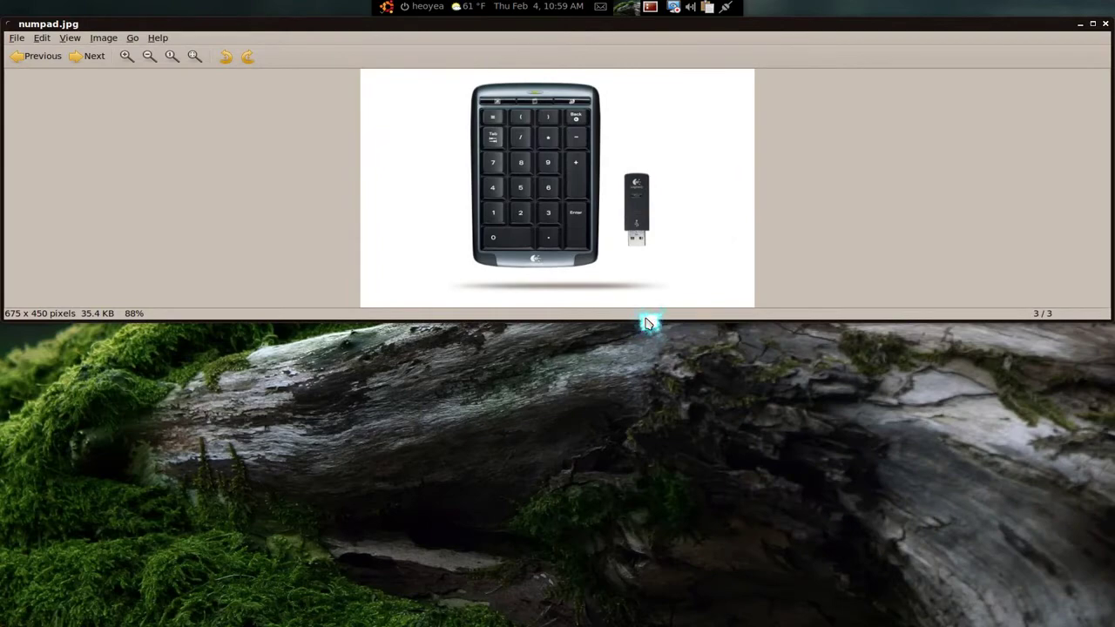
{"action": "key", "text": "ctrl+alt+KP_2"}
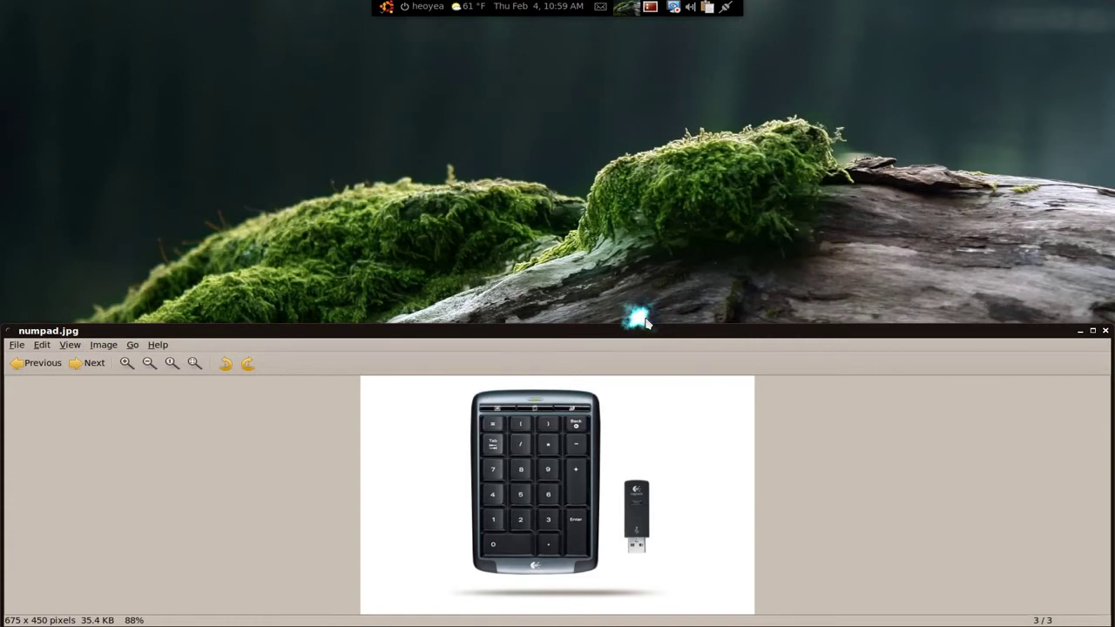
- Cycle the numpad.jpg window through the Grid widths down to one third, in the bottom-left and bottom-right corners
{"action": "key", "text": "ctrl+alt+KP_1"}
{"action": "key", "text": "ctrl+alt+KP_1"}
{"action": "key", "text": "ctrl+alt+KP_1"}
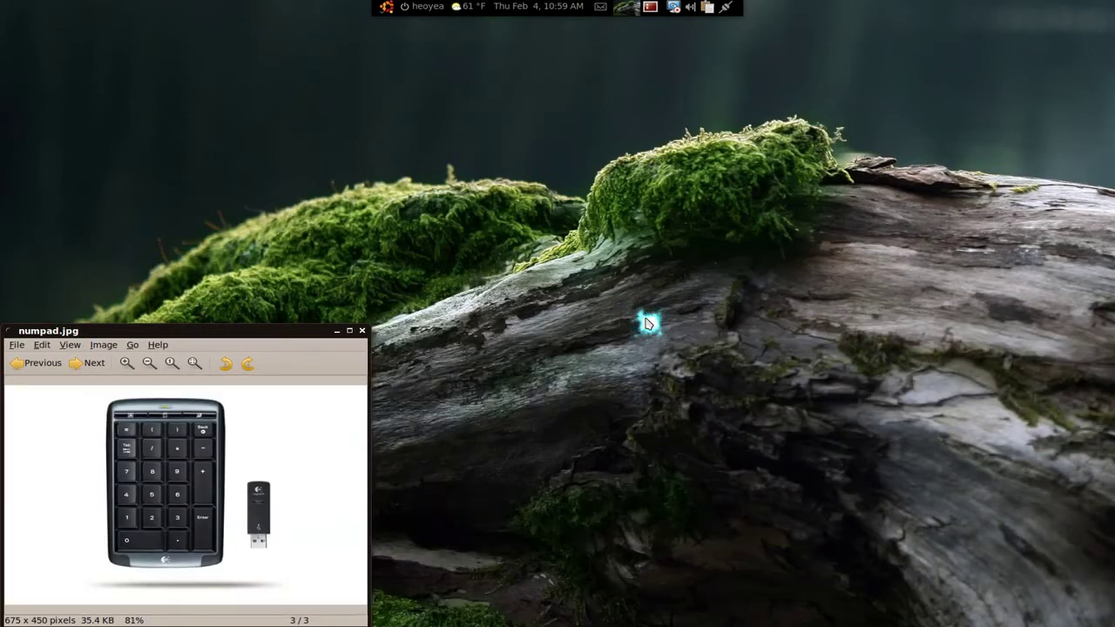
{"action": "key", "text": "ctrl+alt+KP_3"}
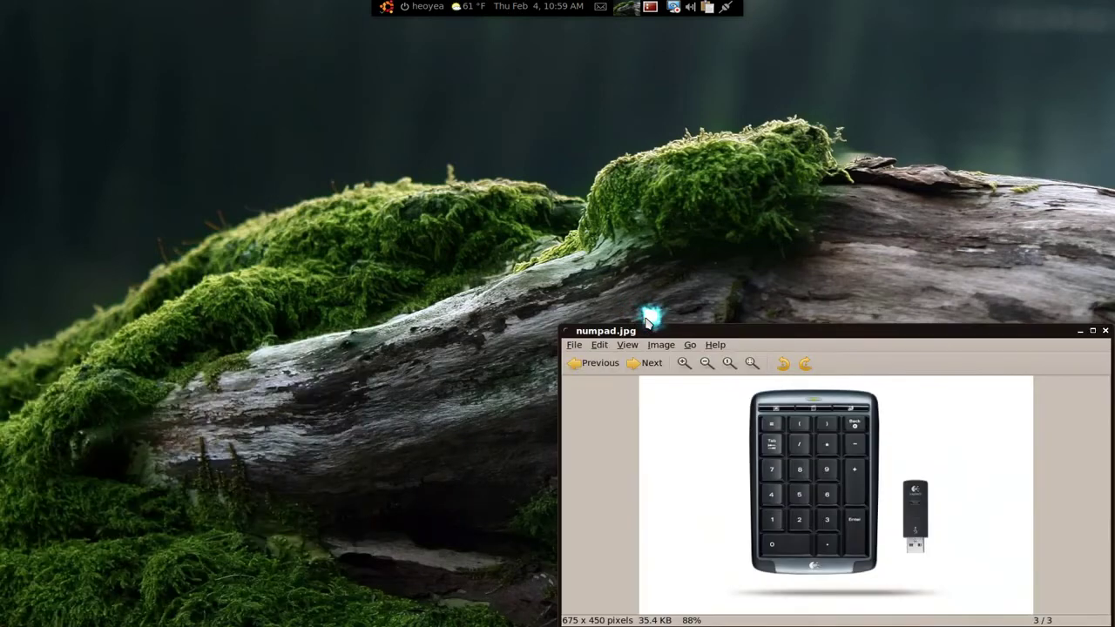
{"action": "key", "text": "ctrl+alt+KP_3"}
{"action": "key", "text": "ctrl+alt+KP_3"}
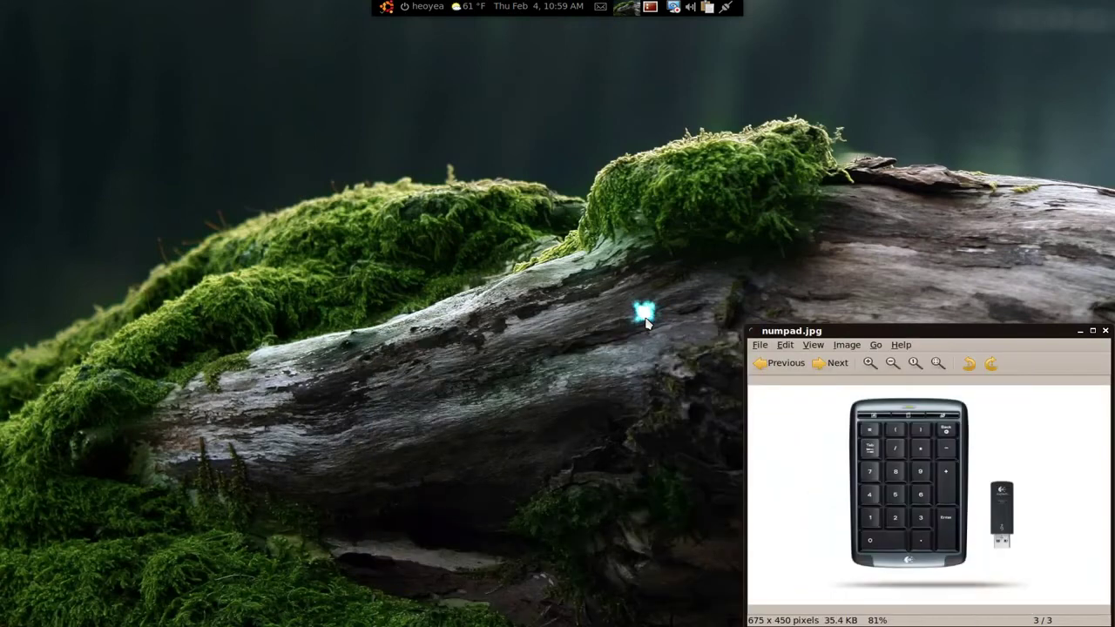
- Tile the numpad.jpg window at full height along the left edge, cycling its width to one third
{"action": "key", "text": "ctrl+alt+KP_4"}
{"action": "key", "text": "ctrl+alt+KP_4"}
{"action": "key", "text": "ctrl+alt+KP_4"}
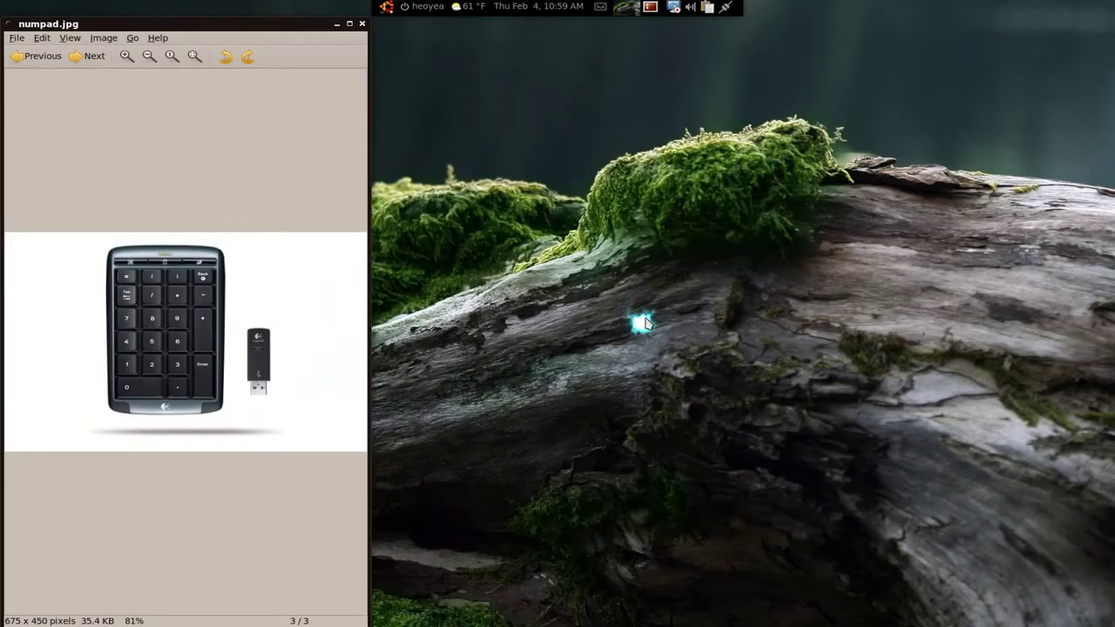
- Place the numpad.jpg window in the bottom-left quarter and move it up toward the desktop's centre
{"action": "key", "text": "ctrl+alt+KP_1"}
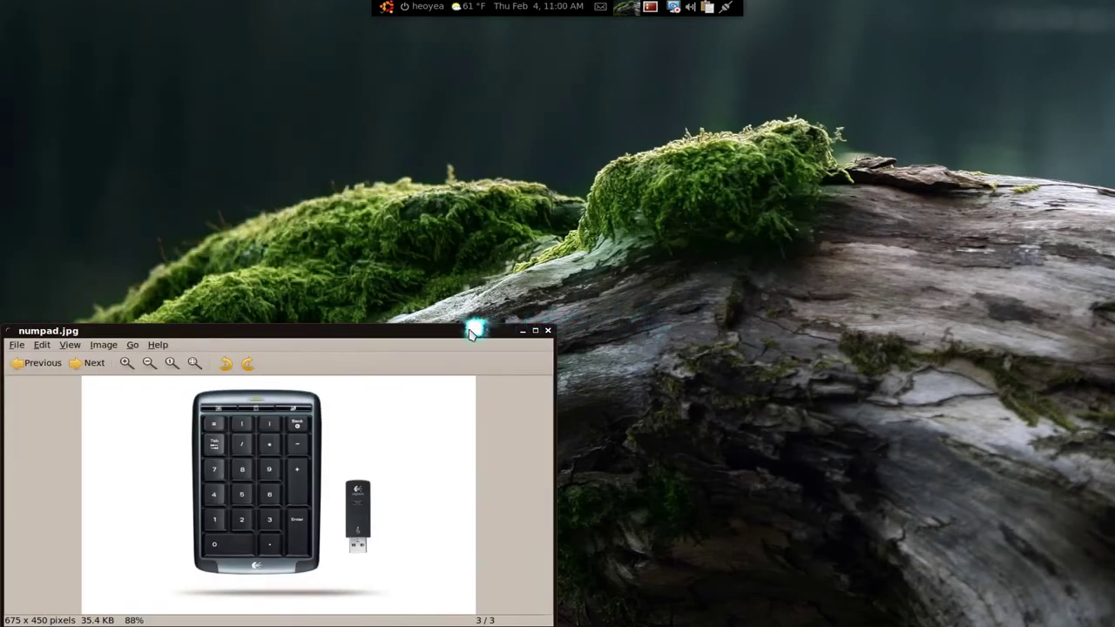
{"action": "left_click_drag", "start_coordinate": [470, 333], "coordinate": [741, 169]}
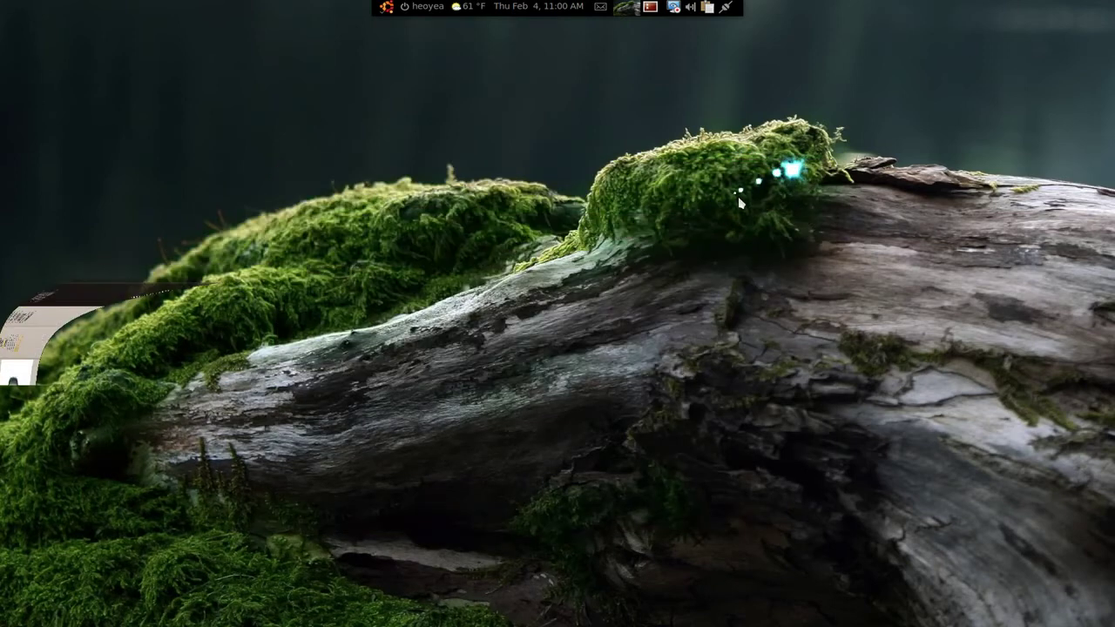
- Launch the onboard on-screen keyboard through the application search and move its window up to the middle of the desktop
{"action": "key", "text": "super+space"}
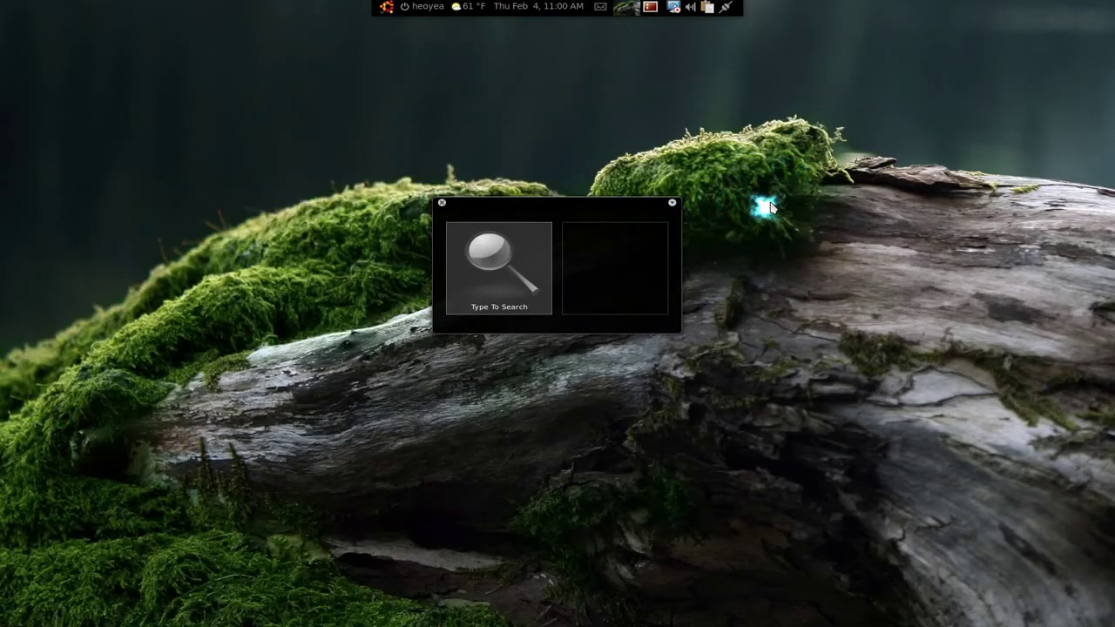
{"action": "type", "text": "onBoard"}
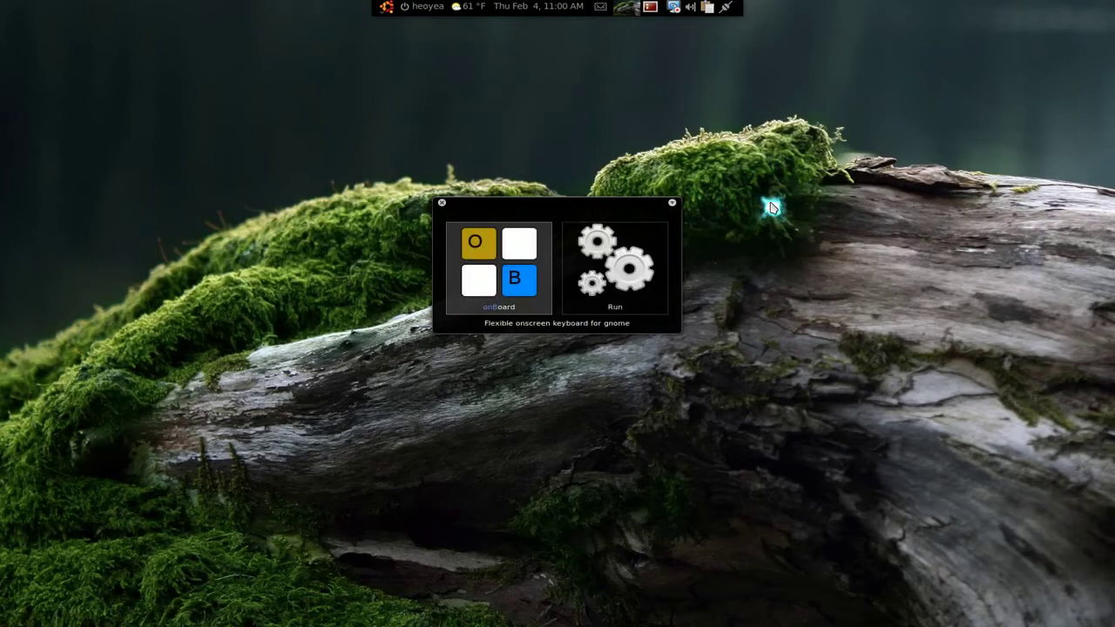
{"action": "key", "text": "Return"}
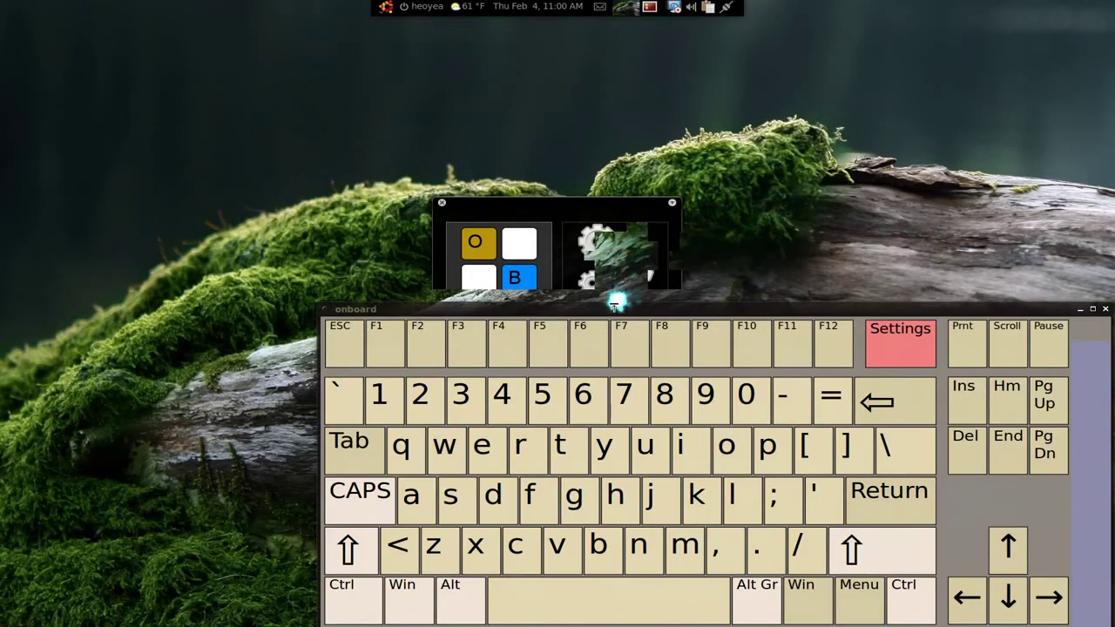
{"action": "left_click_drag", "start_coordinate": [616, 306], "coordinate": [444, 128]}
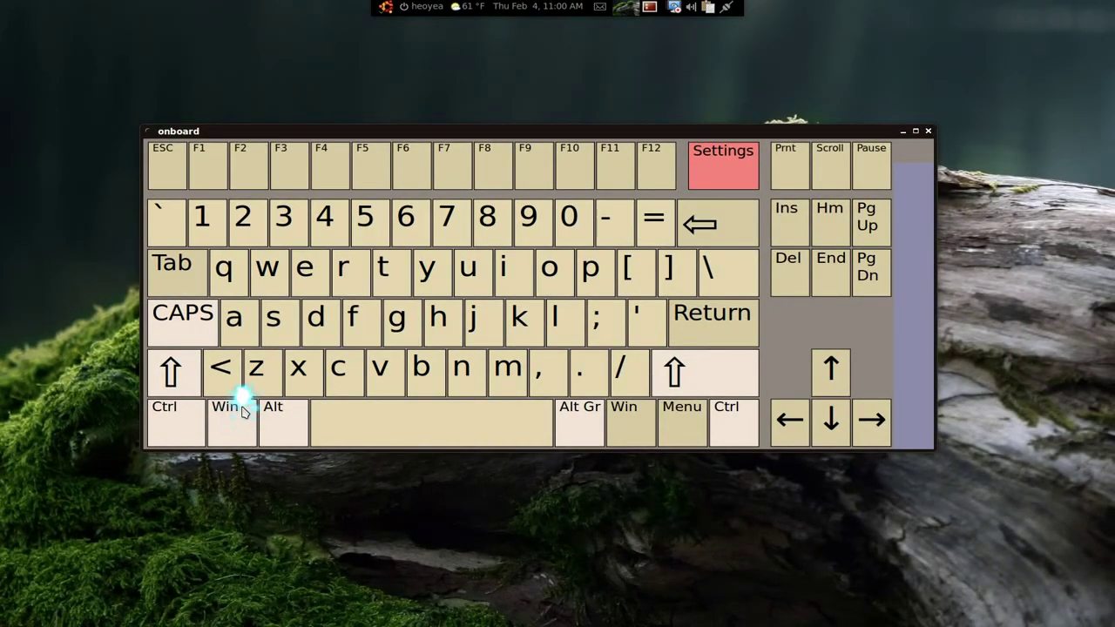
- Annotate the keyboard in red: circle Win, number x-c-v 1–3, s-d-f 4–6 and w-e-r 7–9, and draw an arrow pointing at Win
{"action": "mouse_move", "coordinate": [243, 411]}
{"action": "left_mouse_down"}
{"action": "mouse_move", "coordinate": [219, 428]}
{"action": "mouse_move", "coordinate": [234, 446]}
{"action": "mouse_move", "coordinate": [281, 392]}
{"action": "left_mouse_up"}
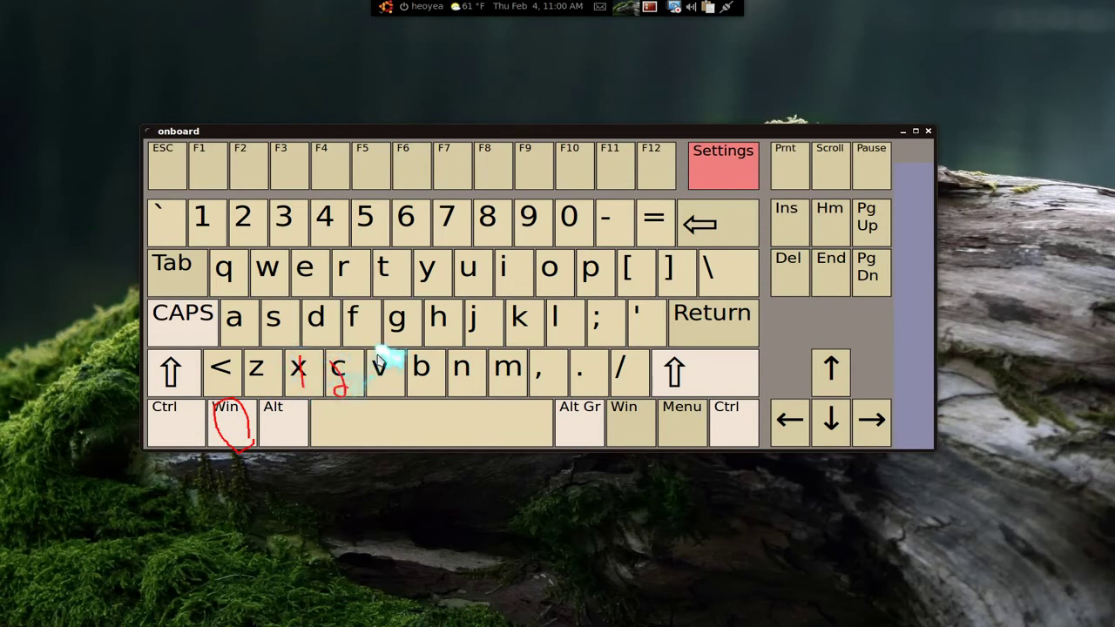
{"action": "mouse_move", "coordinate": [379, 357]}
{"action": "left_mouse_down"}
{"action": "mouse_move", "coordinate": [392, 366]}
{"action": "mouse_move", "coordinate": [383, 388]}
{"action": "left_mouse_up"}
{"action": "mouse_move", "coordinate": [271, 312]}
{"action": "left_mouse_down"}
{"action": "mouse_move", "coordinate": [261, 324]}
{"action": "mouse_move", "coordinate": [278, 316]}
{"action": "mouse_move", "coordinate": [280, 348]}
{"action": "left_mouse_up"}
{"action": "mouse_move", "coordinate": [327, 309]}
{"action": "left_mouse_down"}
{"action": "mouse_move", "coordinate": [317, 326]}
{"action": "mouse_move", "coordinate": [356, 327]}
{"action": "left_mouse_up"}
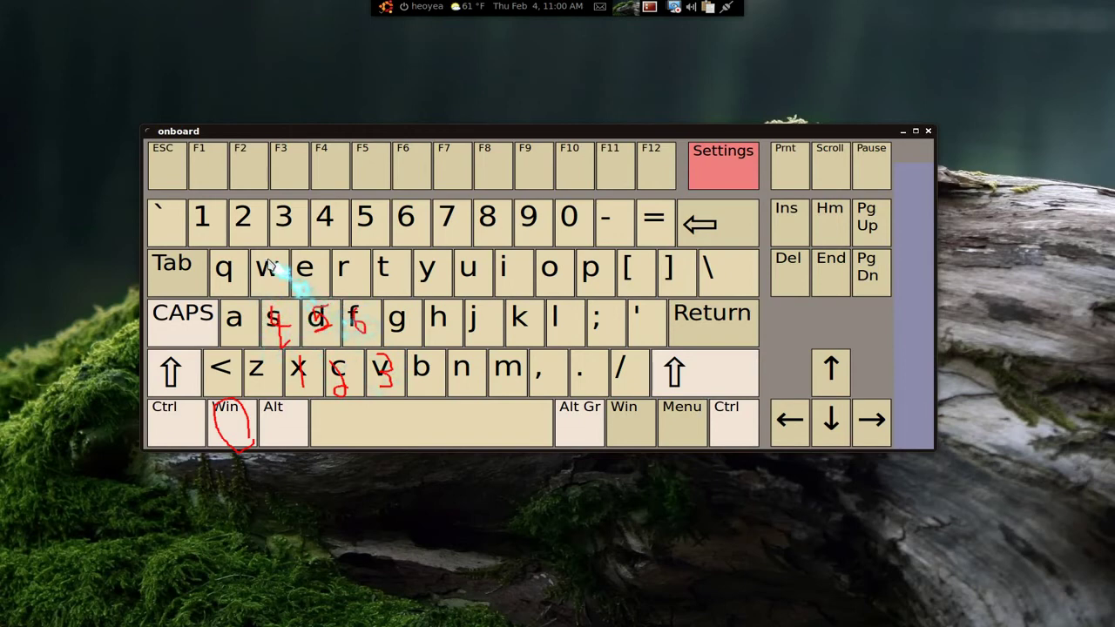
{"action": "mouse_move", "coordinate": [259, 257]}
{"action": "left_mouse_down"}
{"action": "mouse_move", "coordinate": [269, 280]}
{"action": "mouse_move", "coordinate": [319, 261]}
{"action": "mouse_move", "coordinate": [363, 272]}
{"action": "mouse_move", "coordinate": [359, 287]}
{"action": "left_mouse_up"}
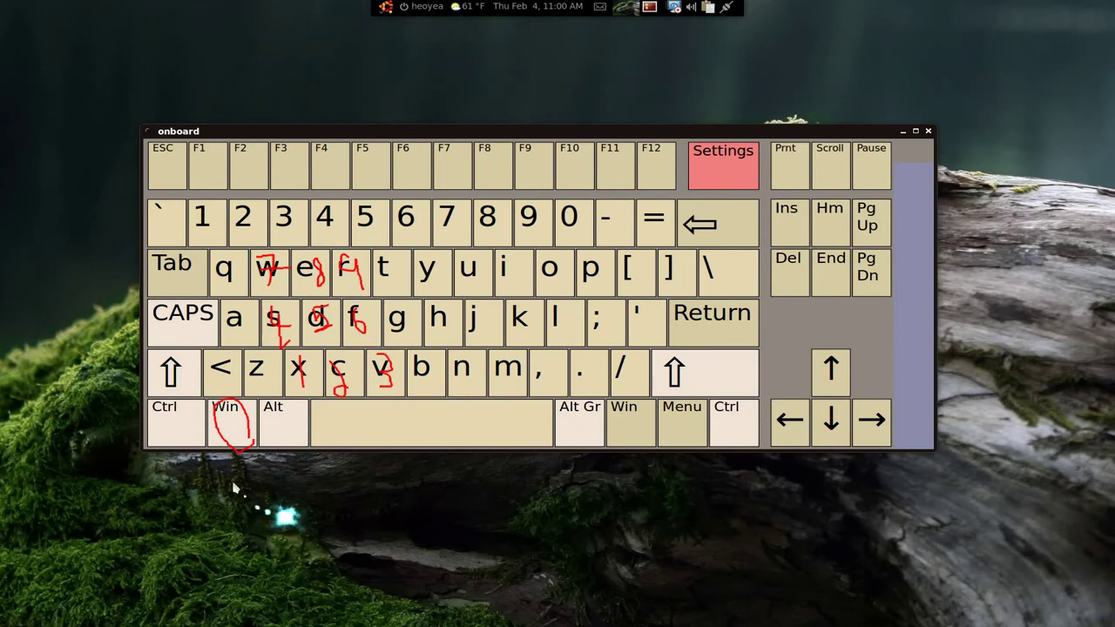
{"action": "left_click_drag", "start_coordinate": [251, 497], "coordinate": [209, 446]}
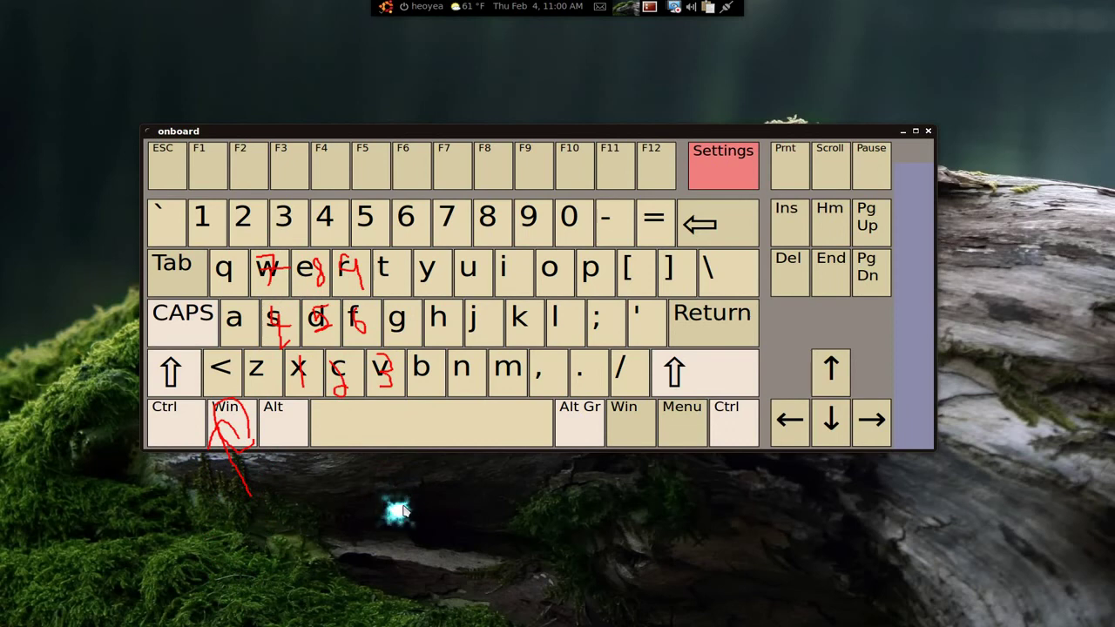
- Clear the red annotations from the screen and close the onboard keyboard window
{"action": "key", "text": "super+alt+k"}
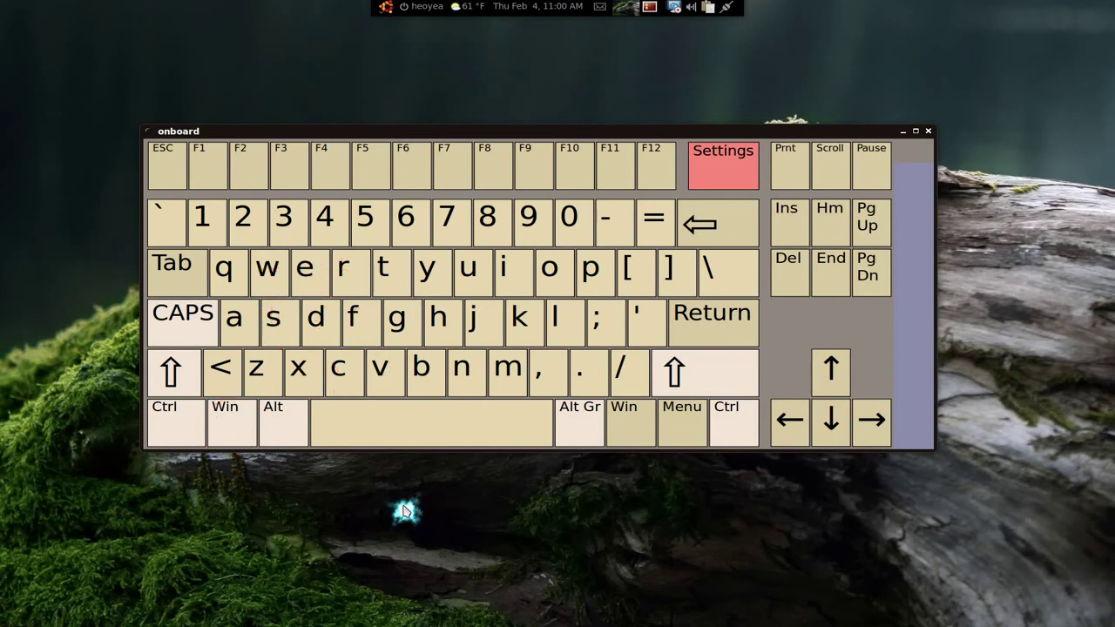
{"action": "left_click", "coordinate": [927, 130]}
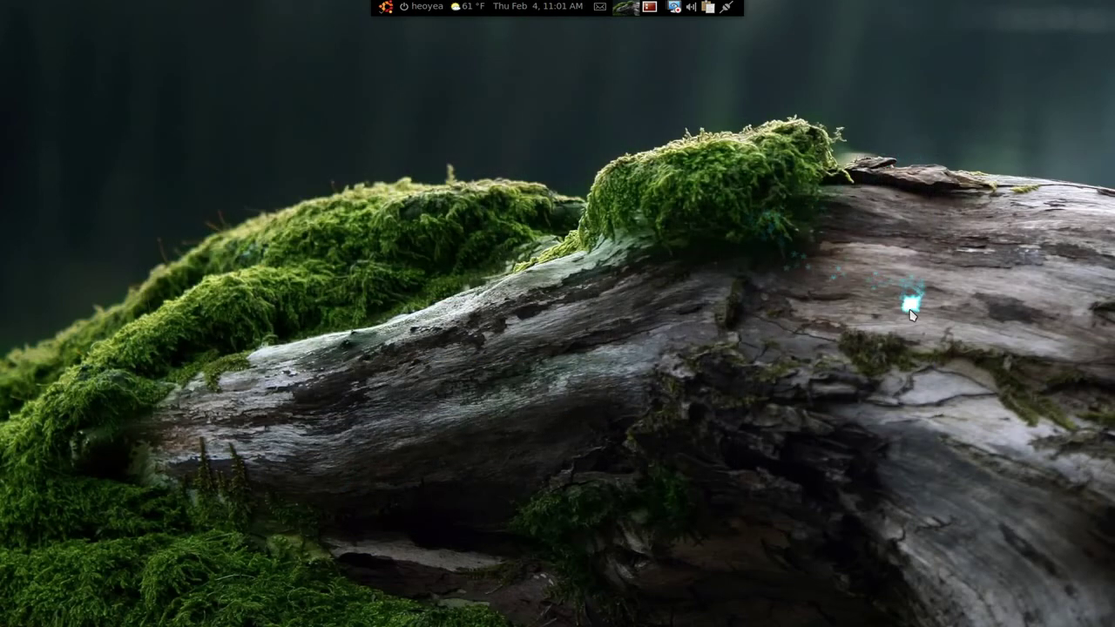